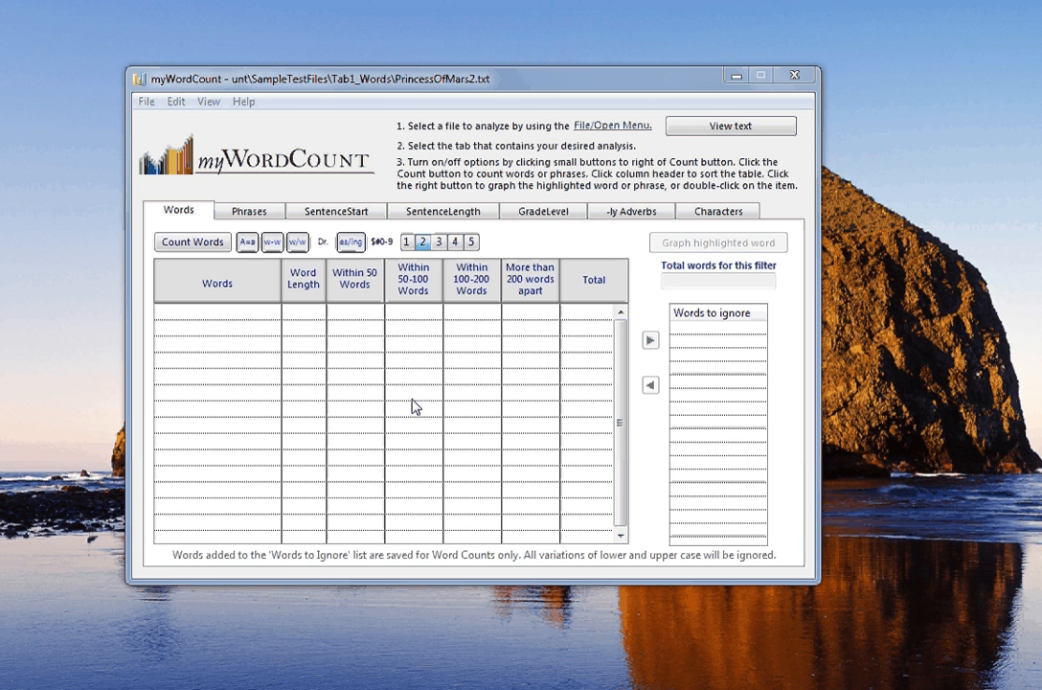
- Open the Select Input File dialog from the File/Open Menu link
click(614, 127)
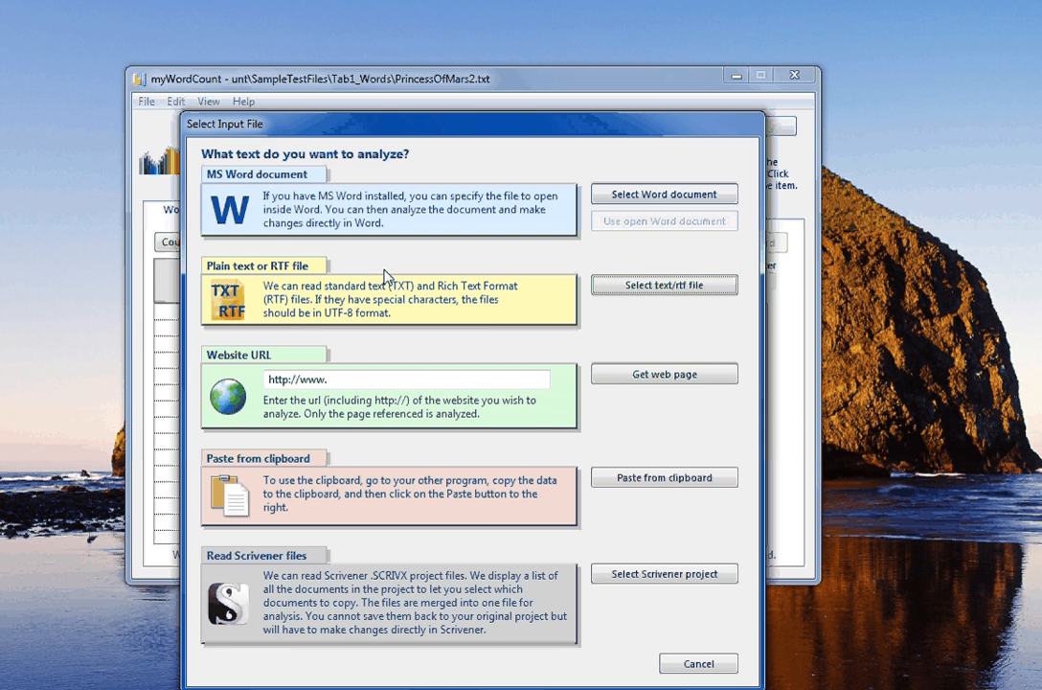
- Load PrincessOfMars2.txt as a text/RTF file and confirm it in the preview
click(645, 292)
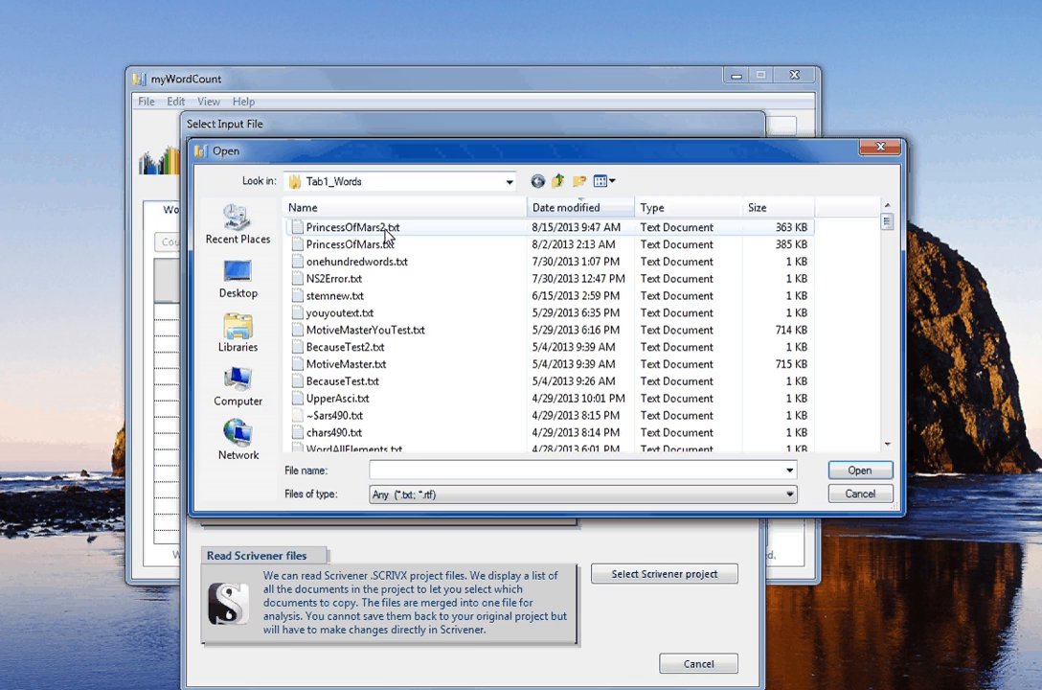
click(386, 230)
click(851, 471)
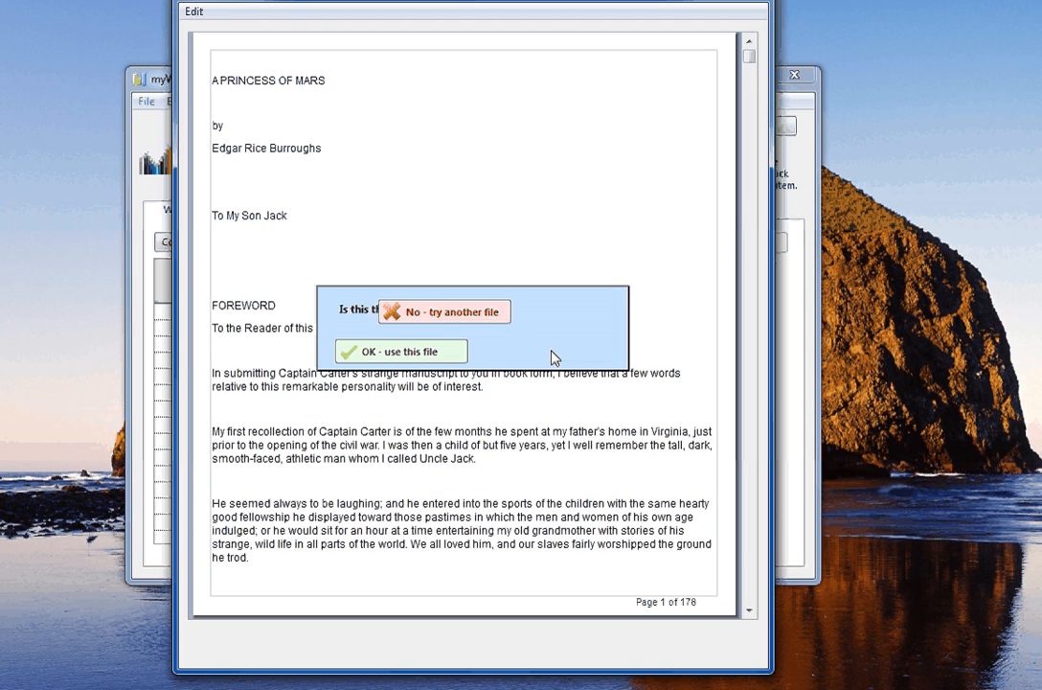
click(550, 352)
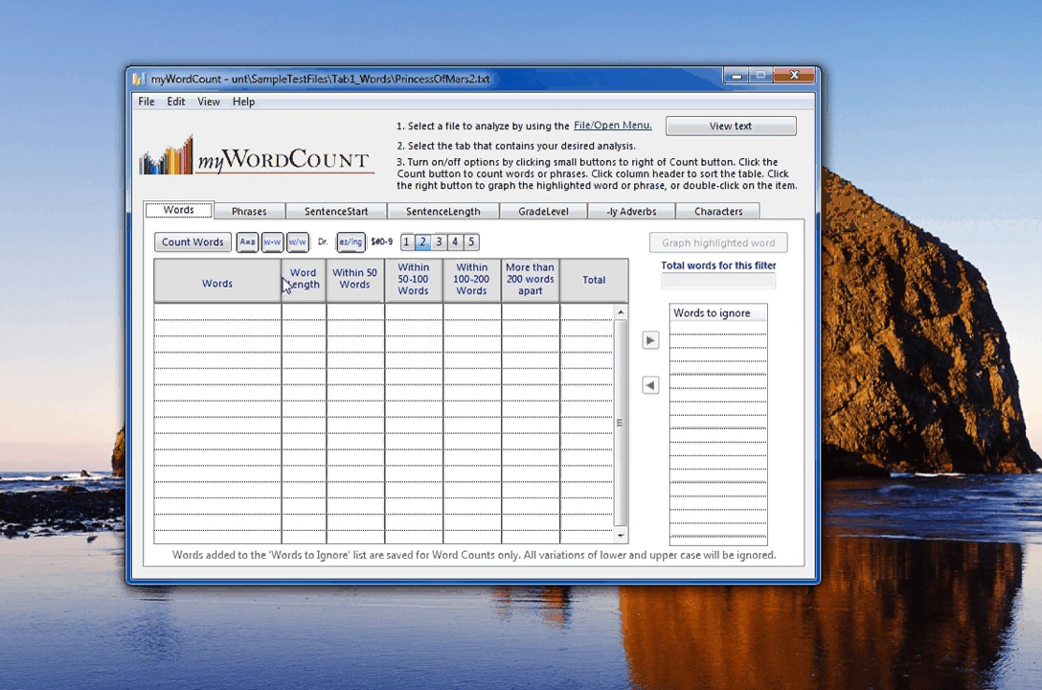
- Toggle the A=a, Dr. and es/ing options, set shortest word to 2 letters, and count words
click(245, 243)
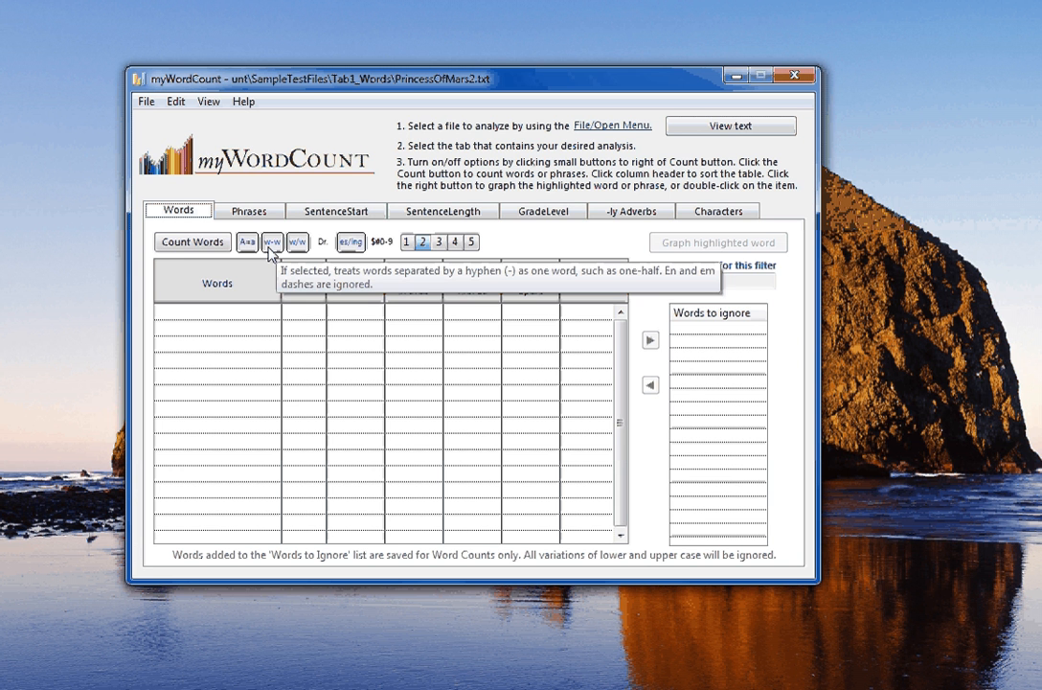
click(322, 245)
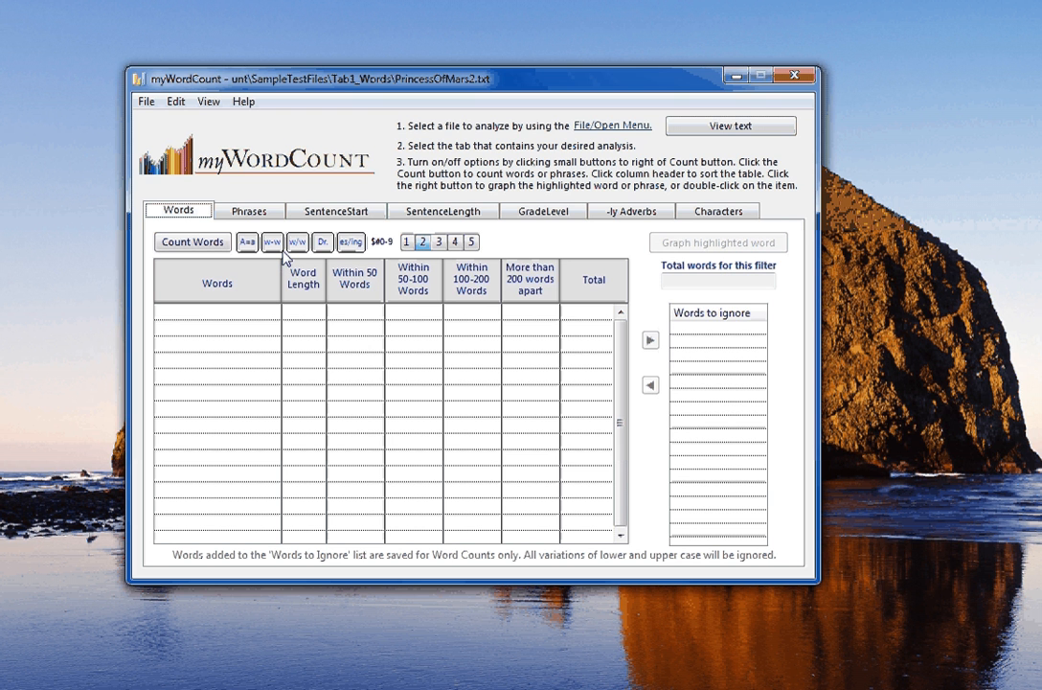
click(352, 244)
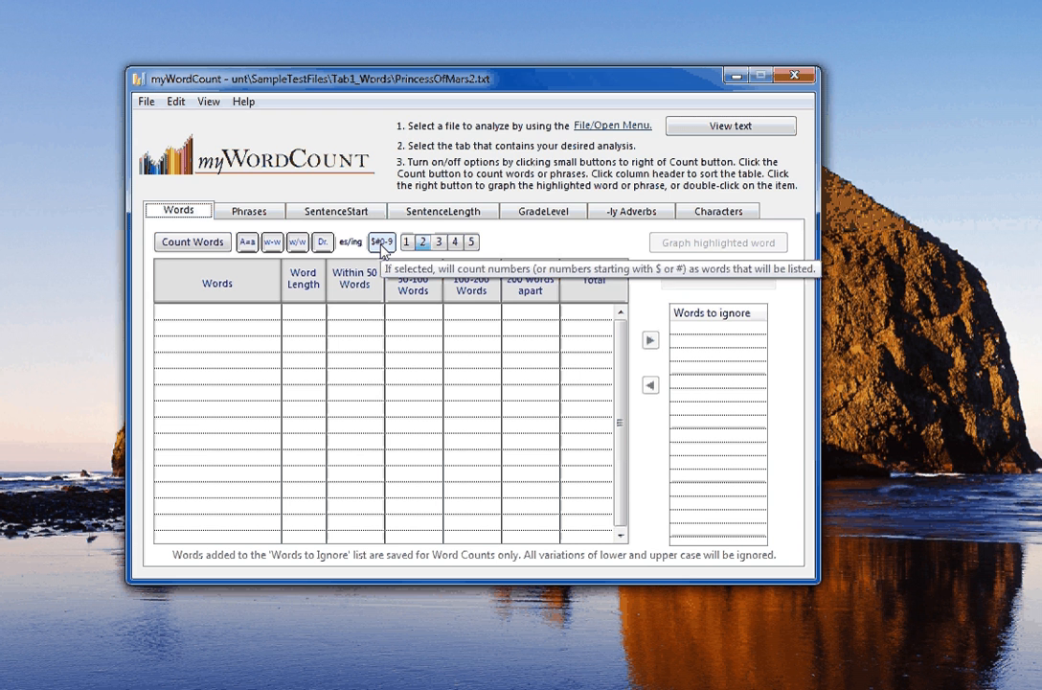
click(438, 242)
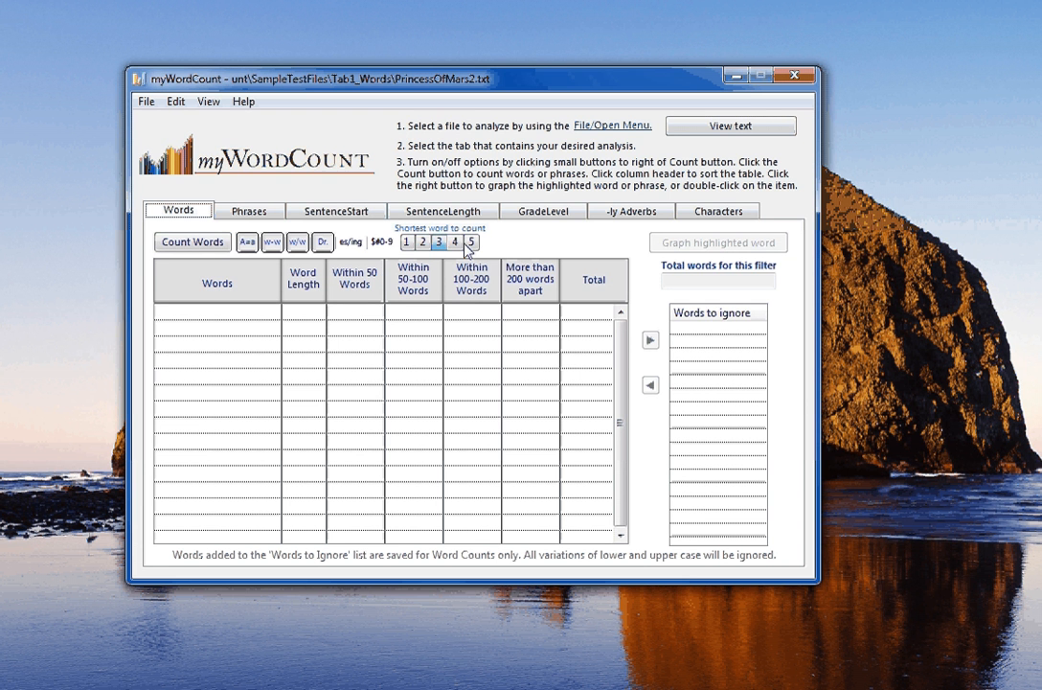
click(455, 242)
click(422, 242)
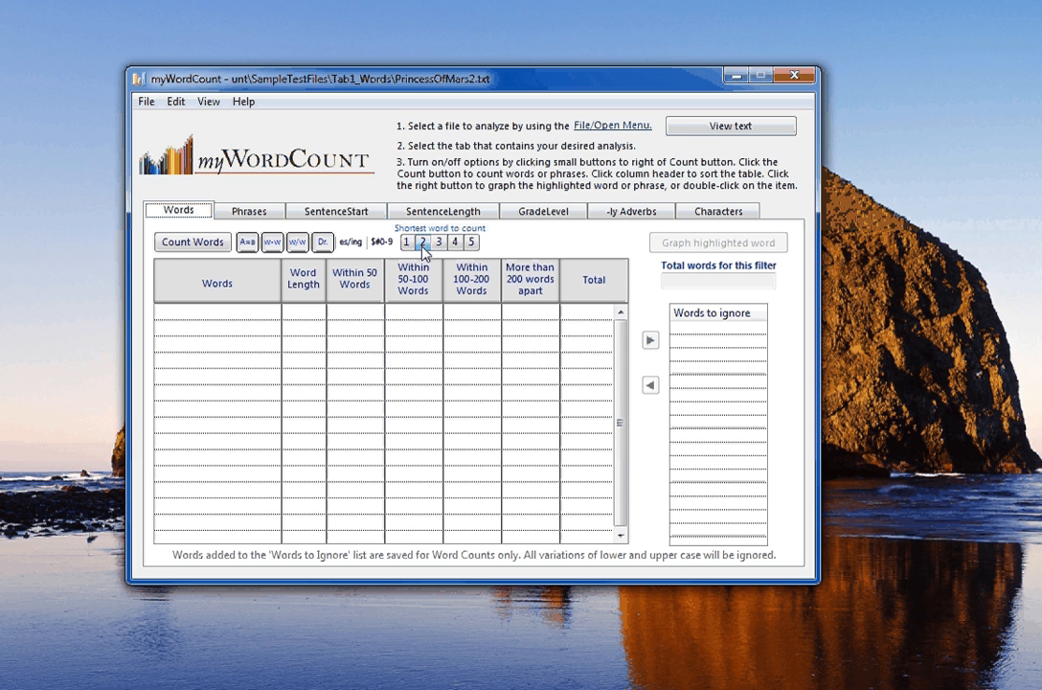
click(189, 245)
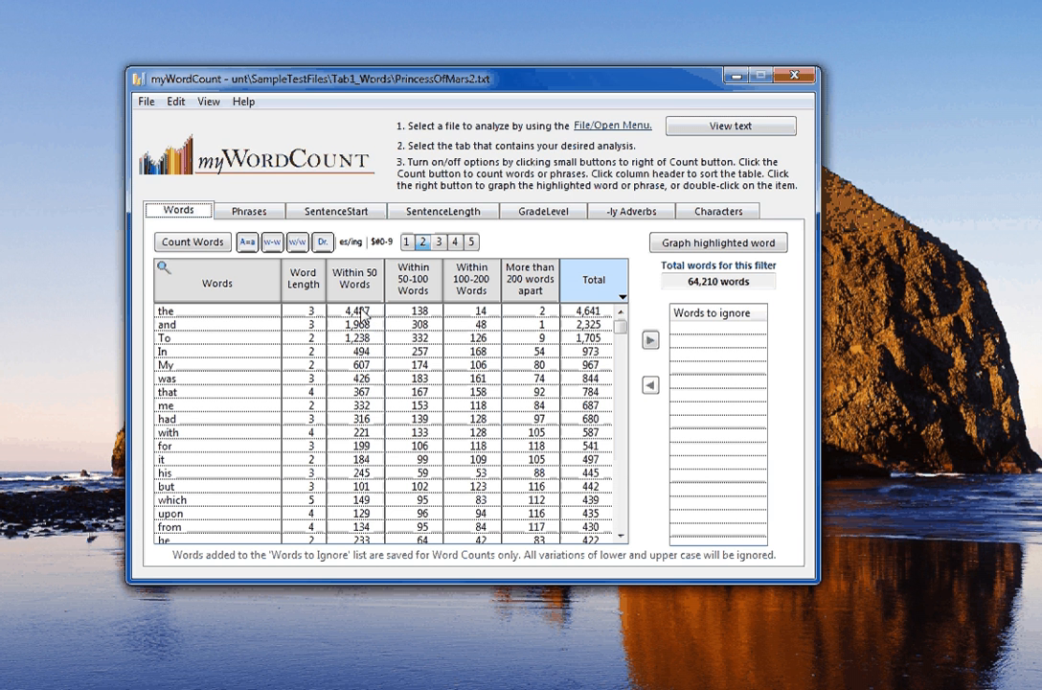
click(261, 284)
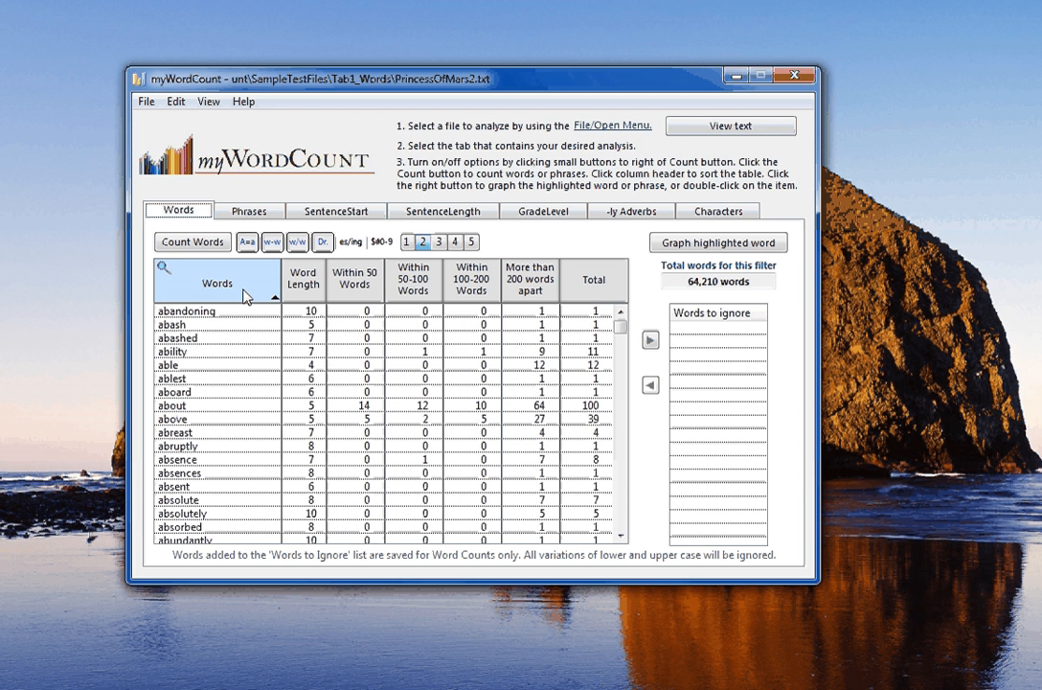
click(239, 296)
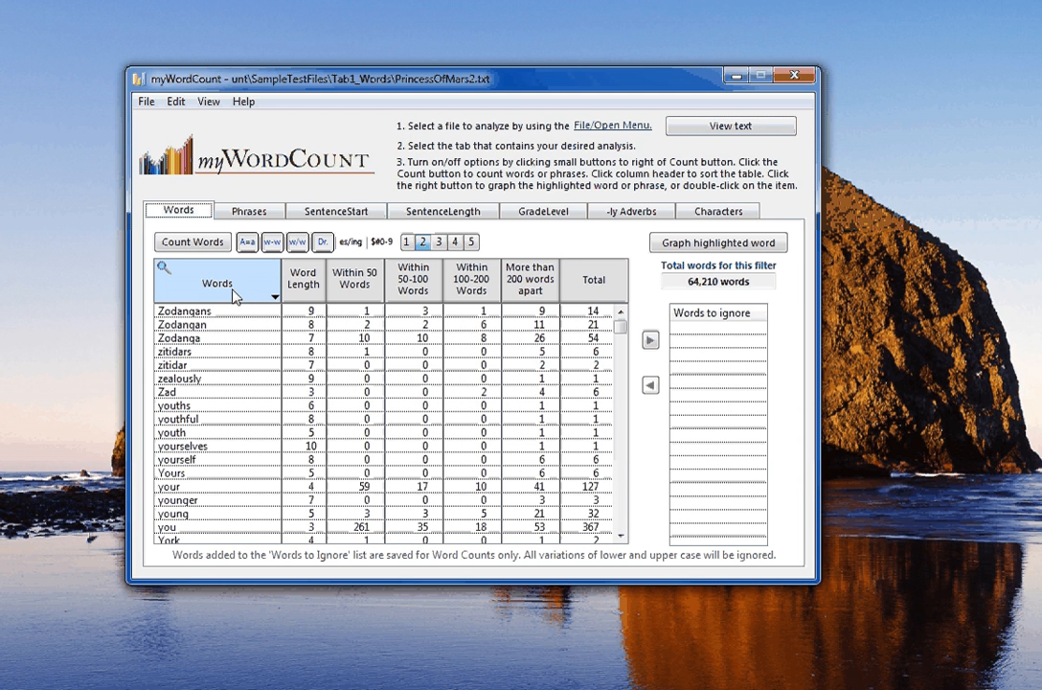
click(593, 287)
click(591, 286)
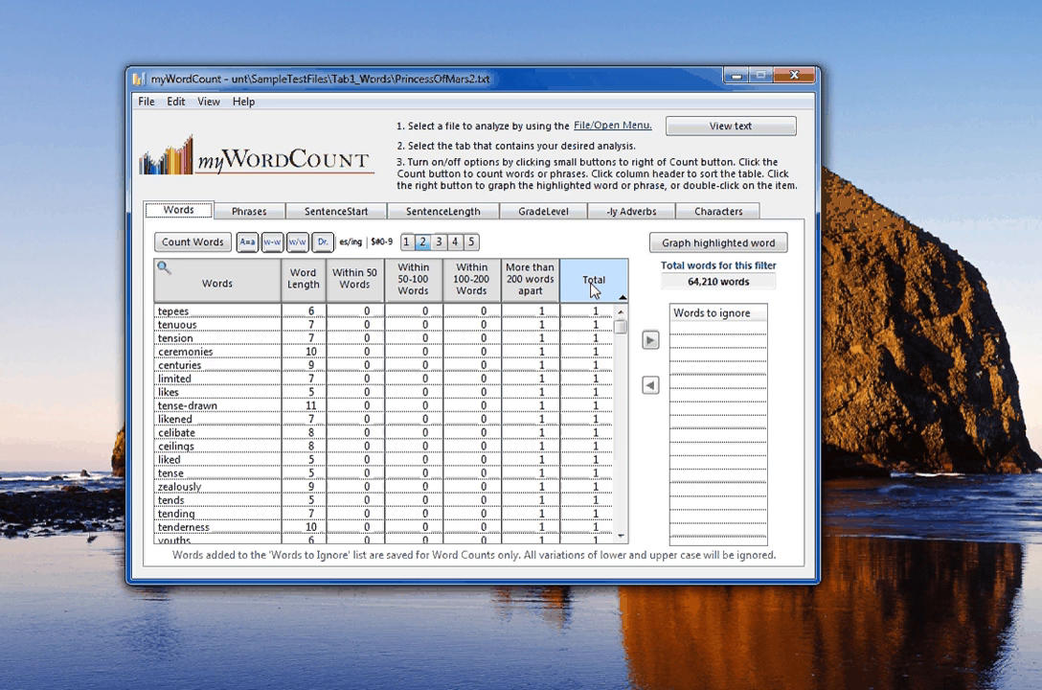
click(591, 287)
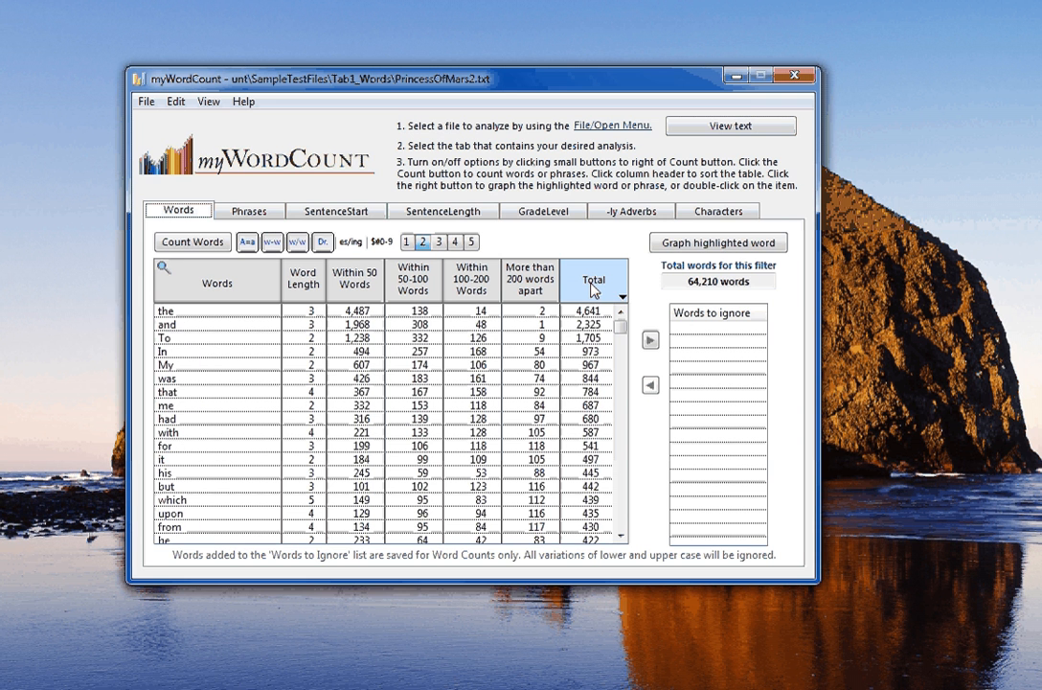
- Search the word table for 'barsoom' and graph its usage in the text
click(162, 271)
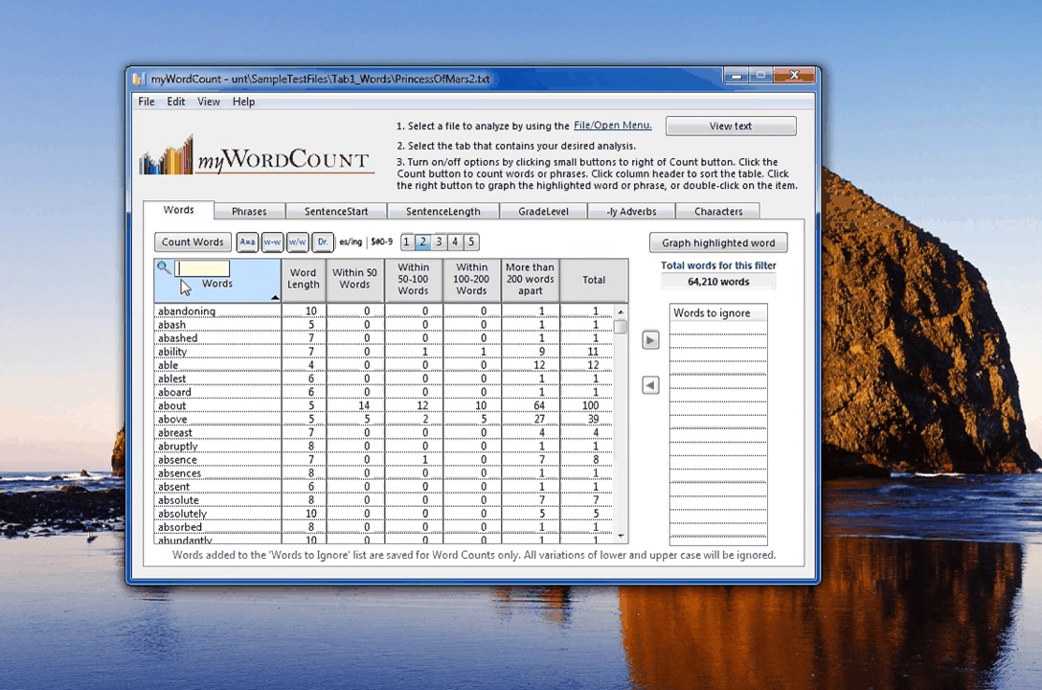
text(barsoom)
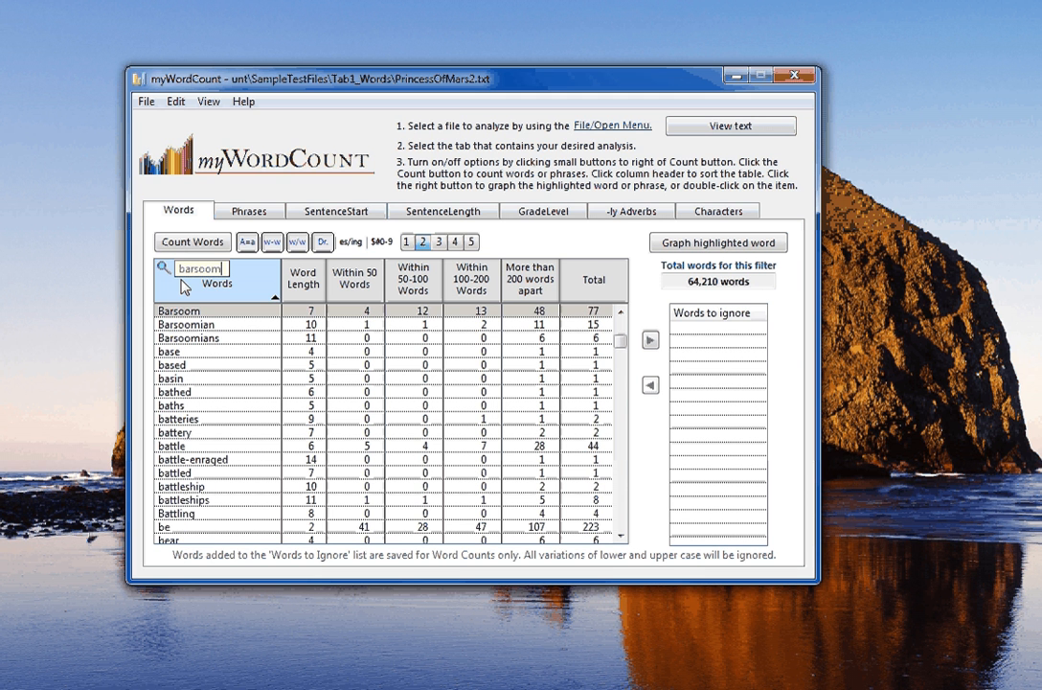
key(Return)
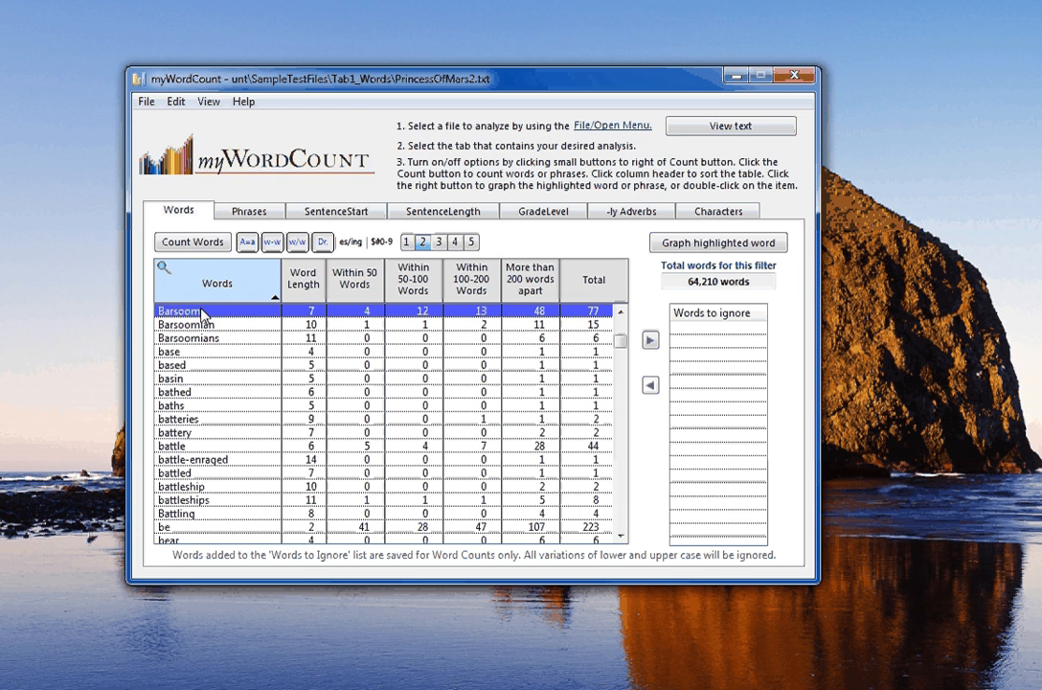
double_click(201, 313)
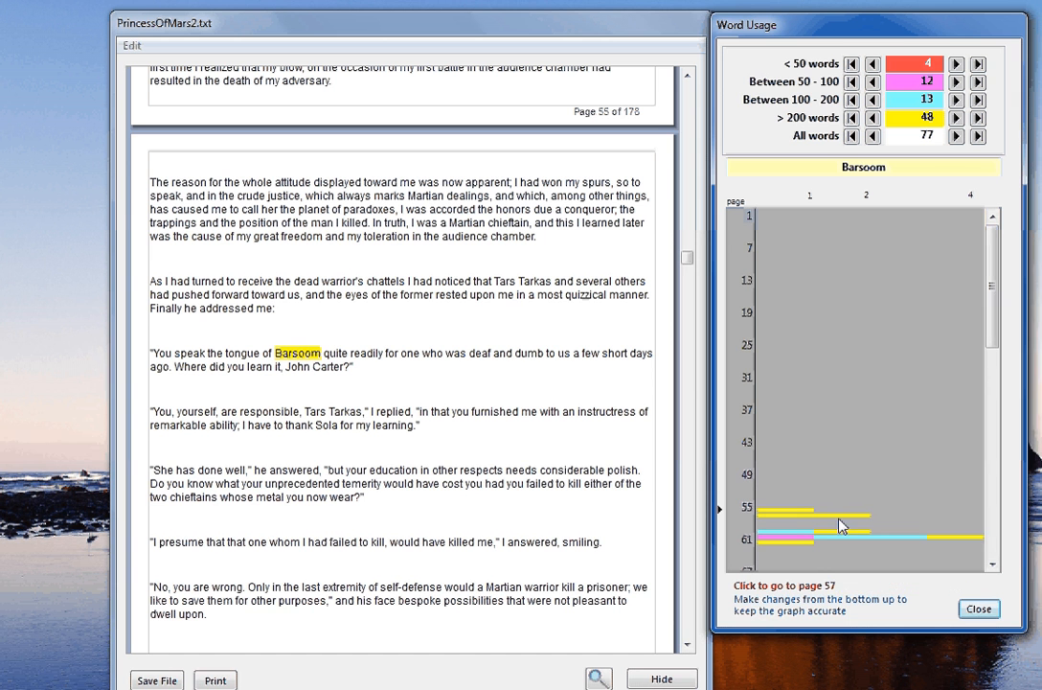
- Step through Barsoom occurrences on pages 60 through 93 using the usage graph
click(787, 542)
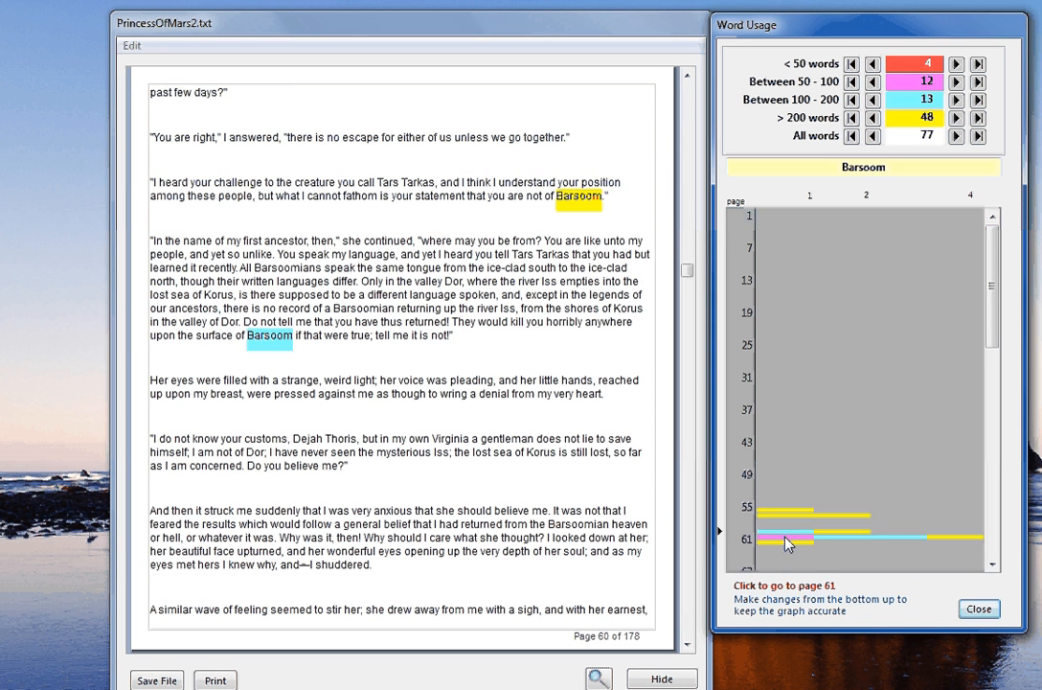
click(787, 542)
click(787, 545)
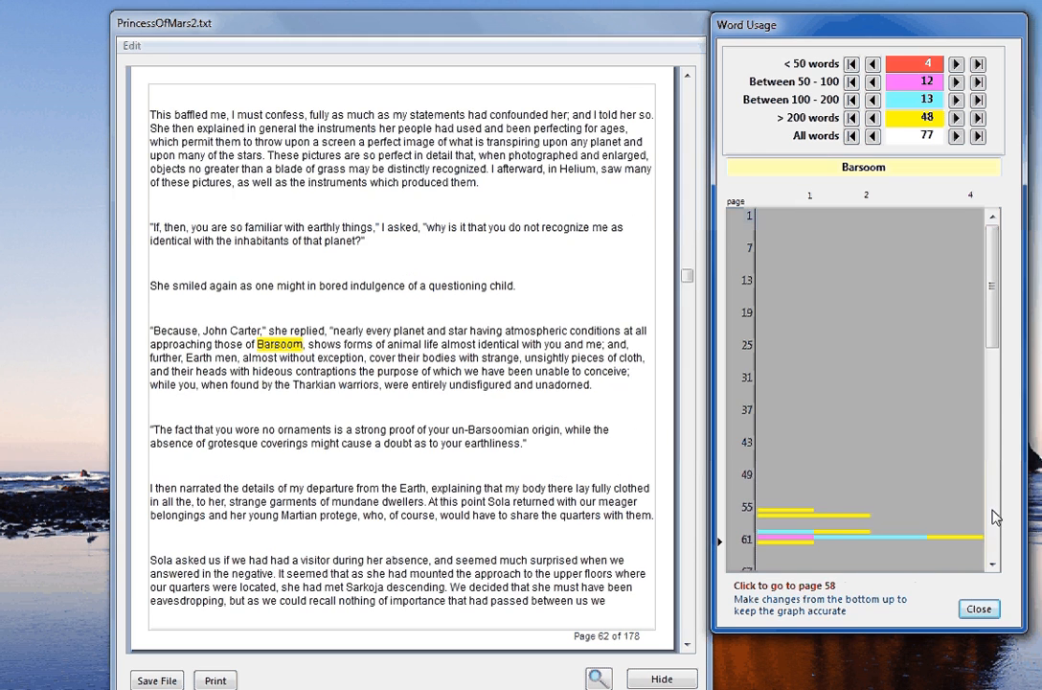
click(992, 516)
click(772, 345)
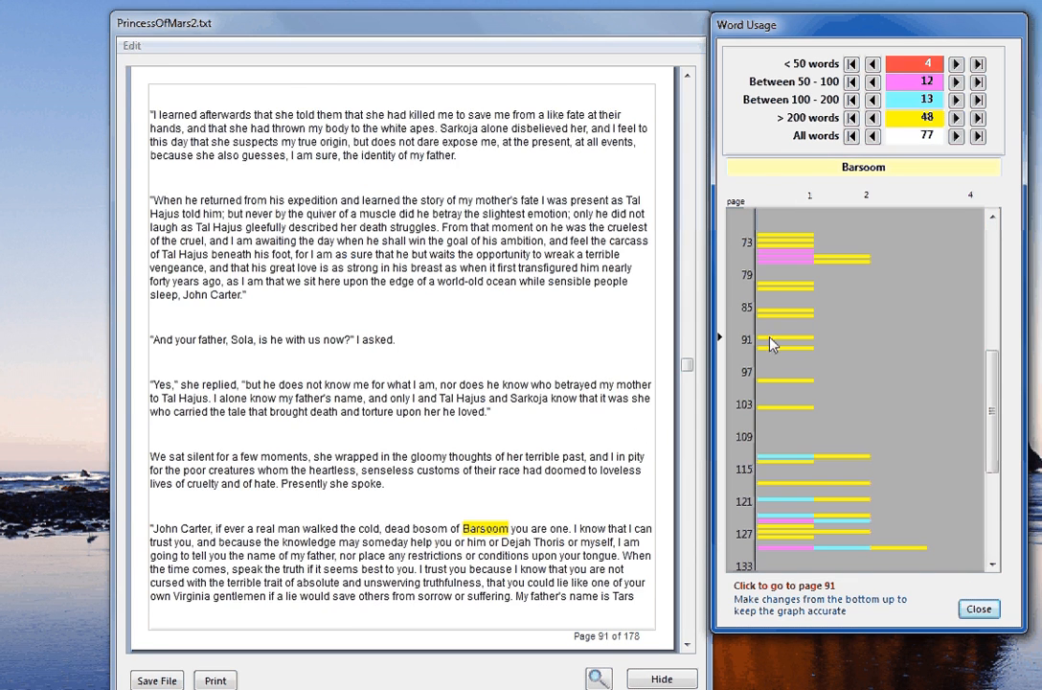
click(955, 117)
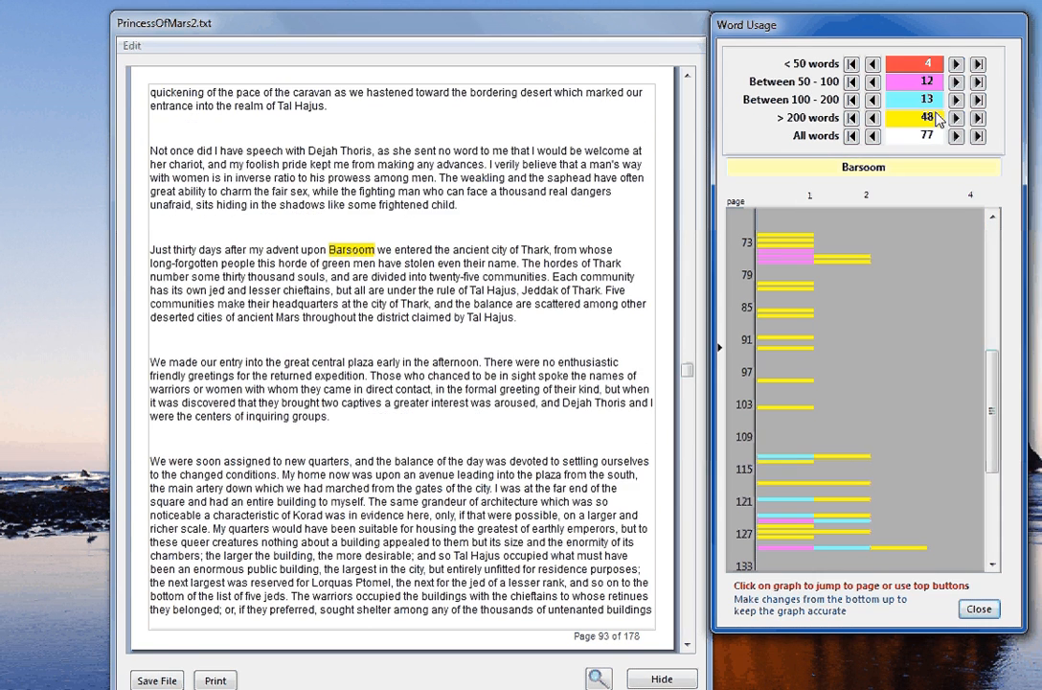
click(955, 137)
click(956, 137)
- Continue from page 97 to the Barsoom occurrence on page 121, then close the graph
click(864, 371)
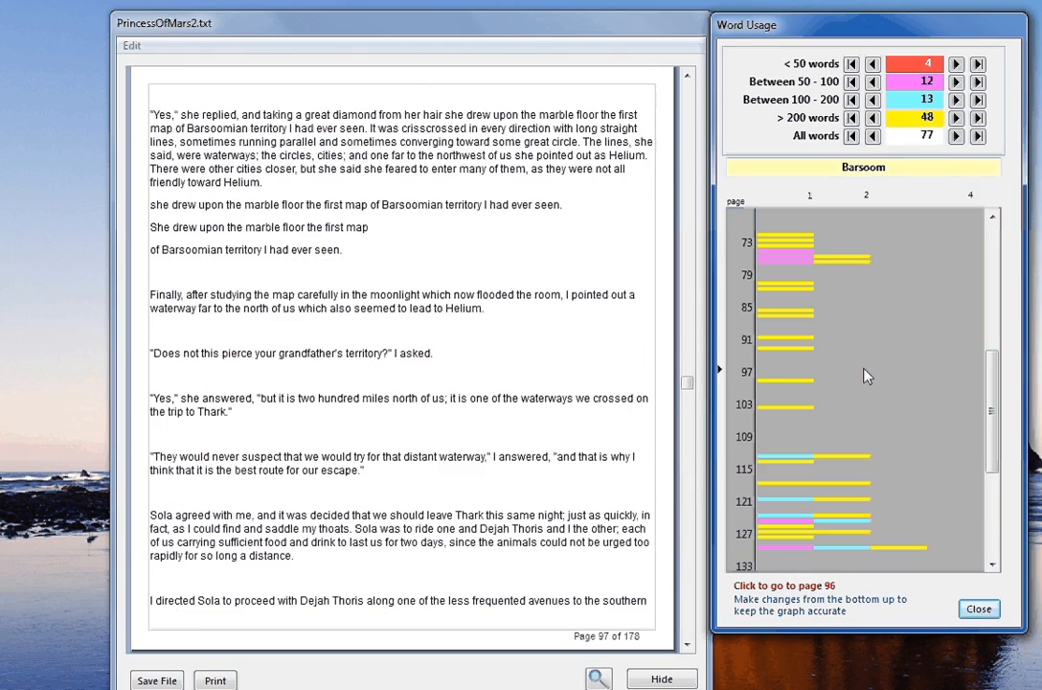
key(Down)
key(Down)
key(Down)
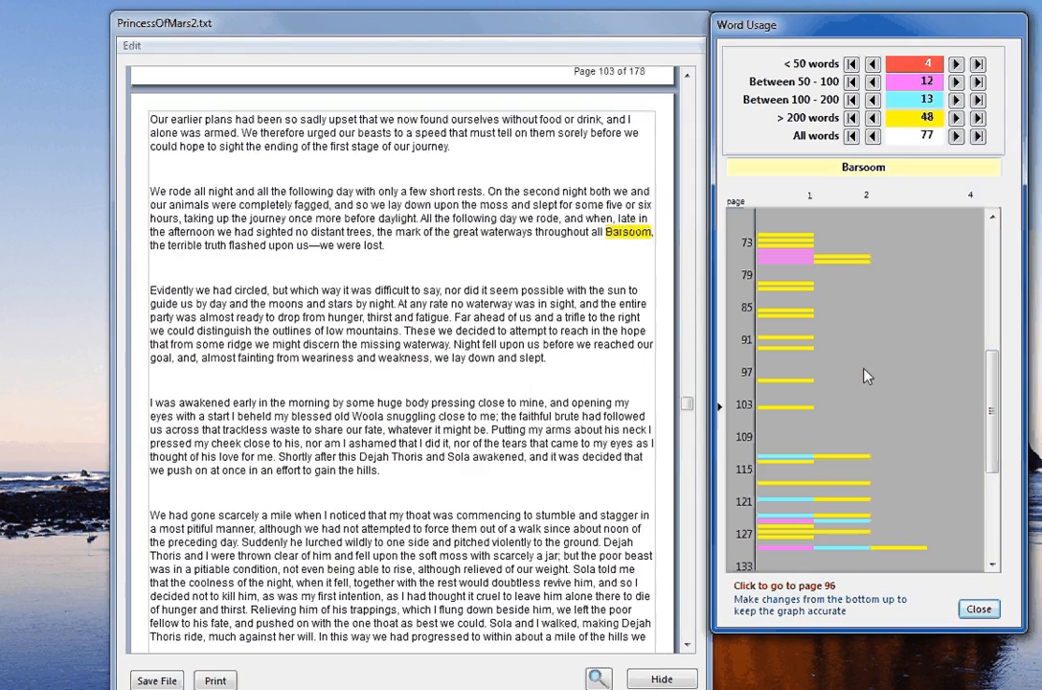
key(Down)
key(Down)
key(Down)
key(Down)
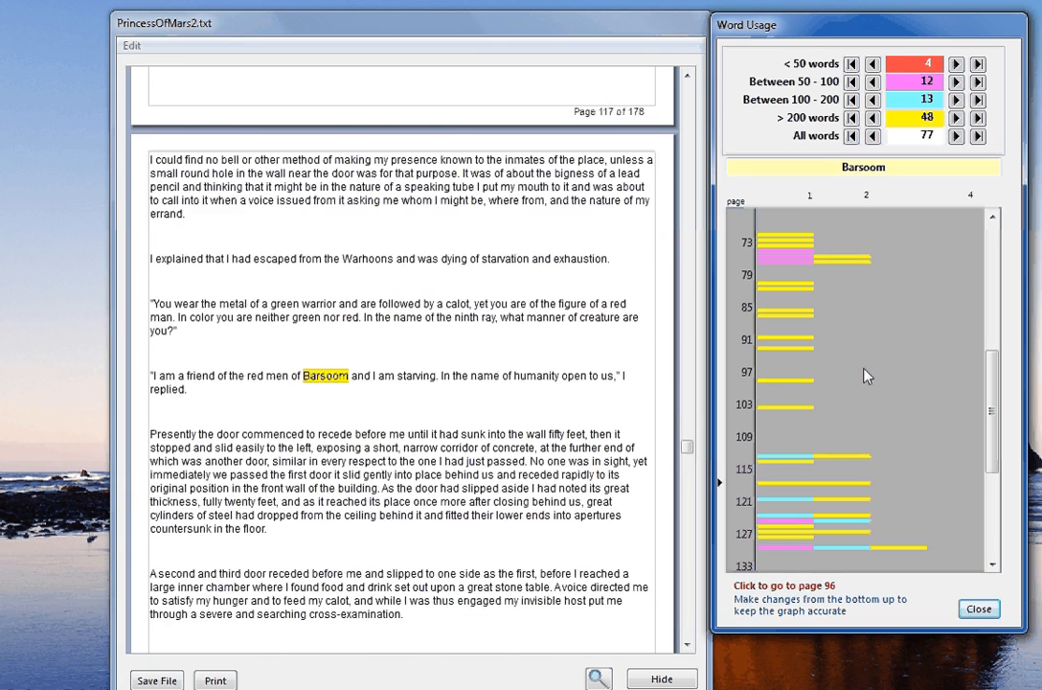
key(Down)
key(Down)
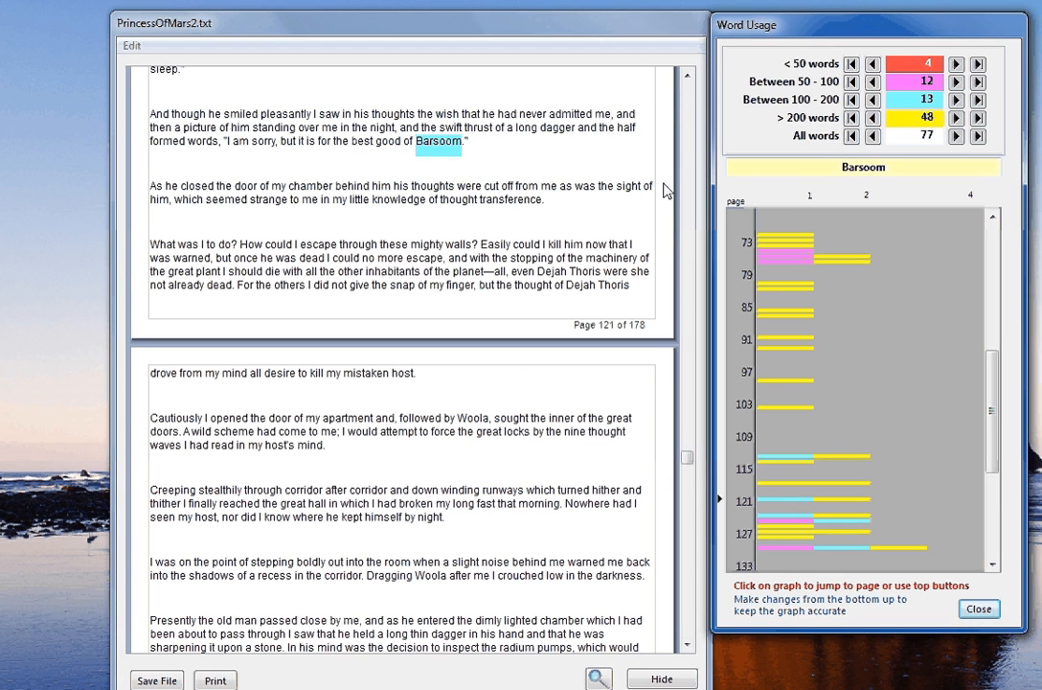
click(423, 147)
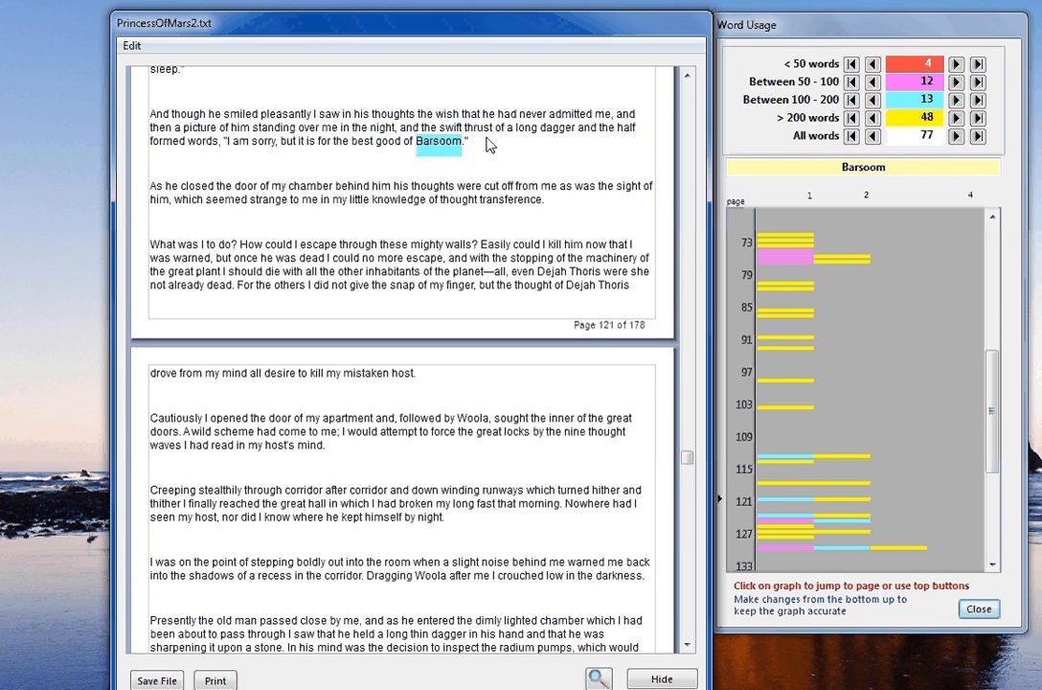
click(977, 611)
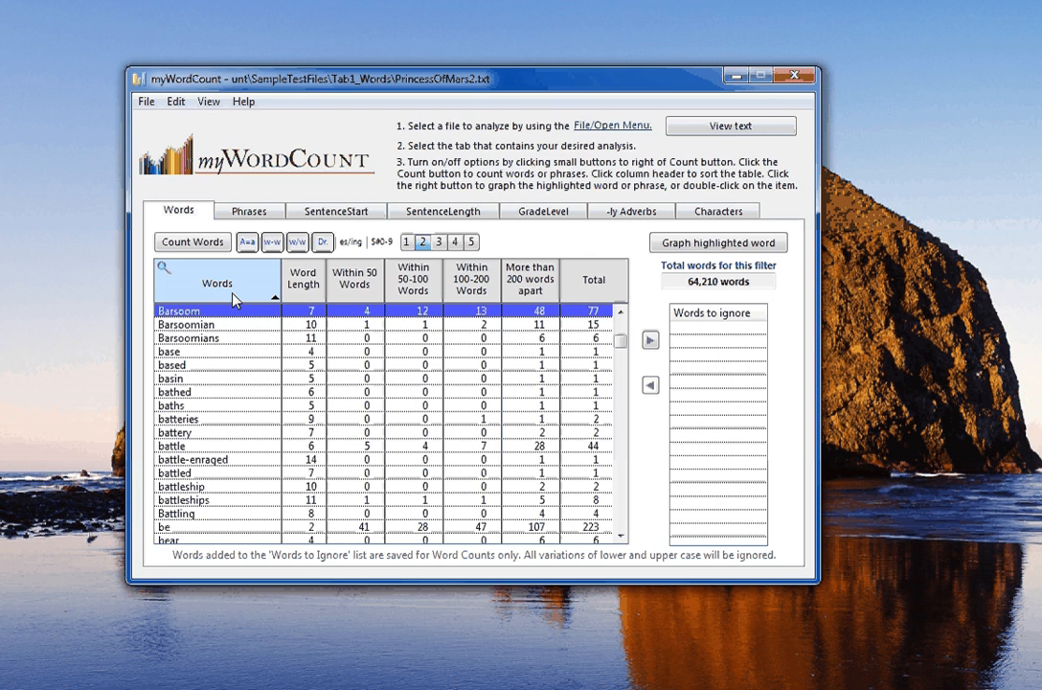
- Turn on es/ing variant grouping and recount the words
click(351, 241)
click(202, 247)
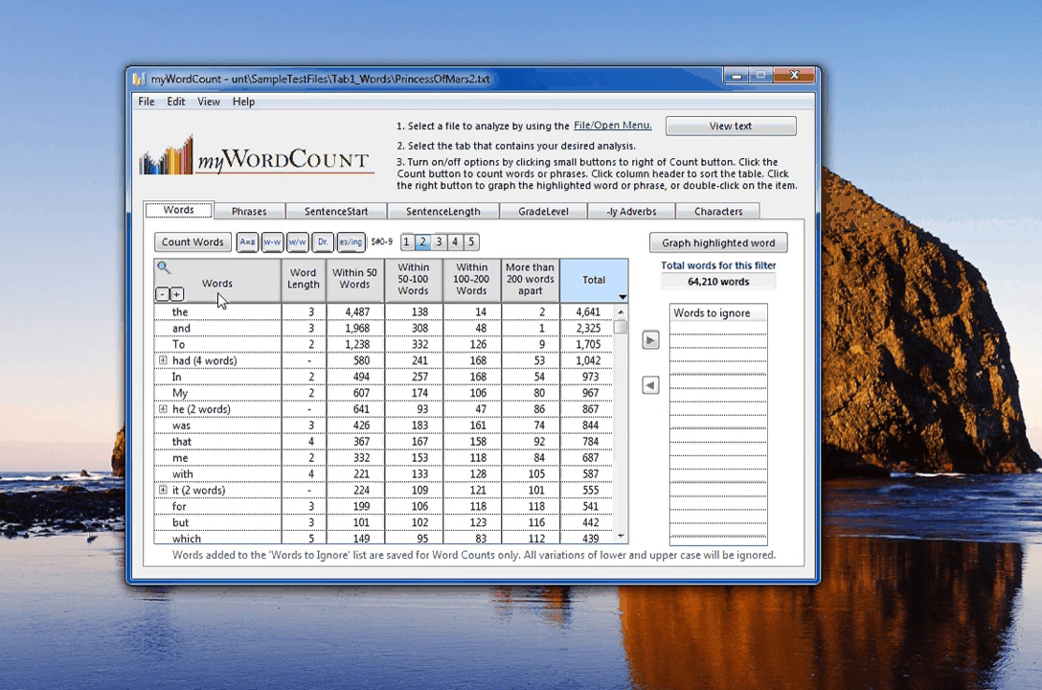
- Expand the had (4 words) group and graph its usage in the book text
click(162, 361)
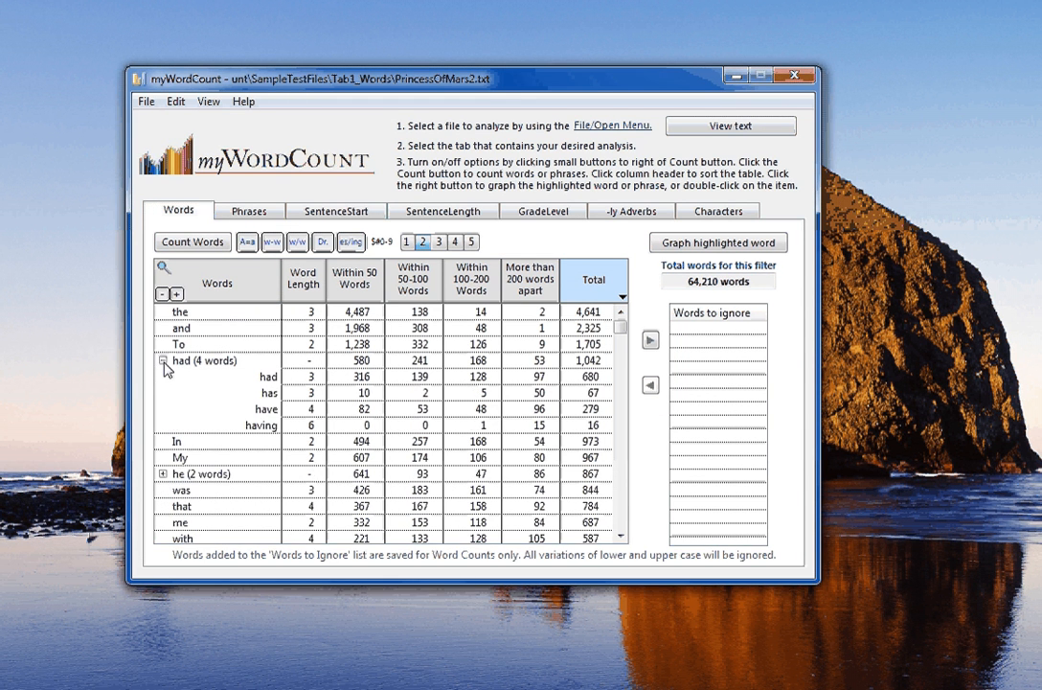
click(163, 362)
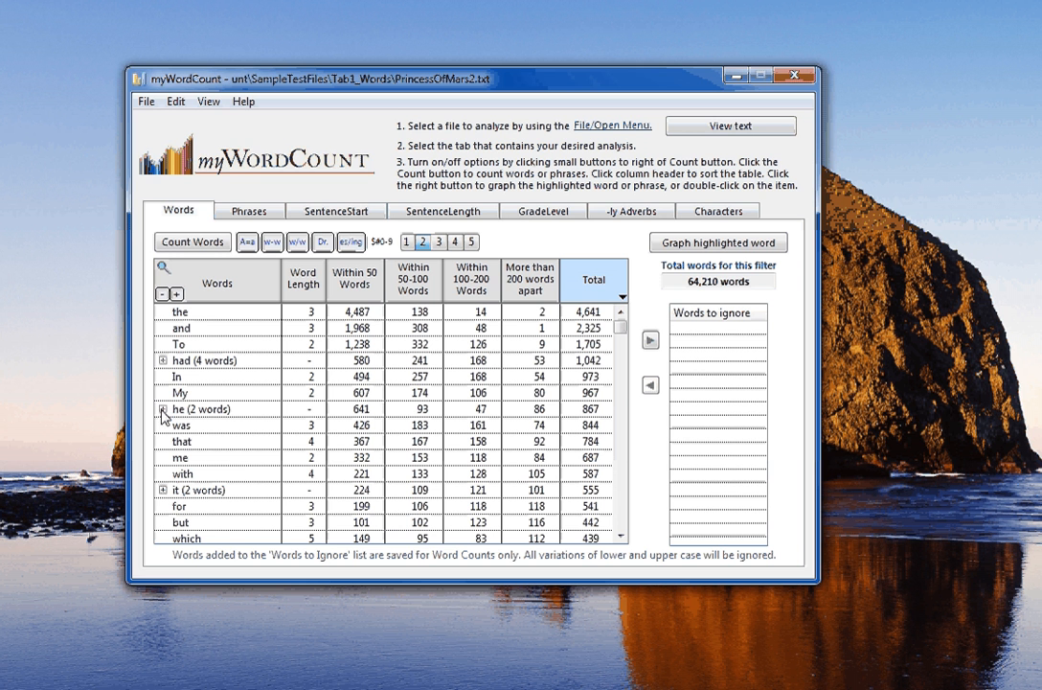
click(162, 361)
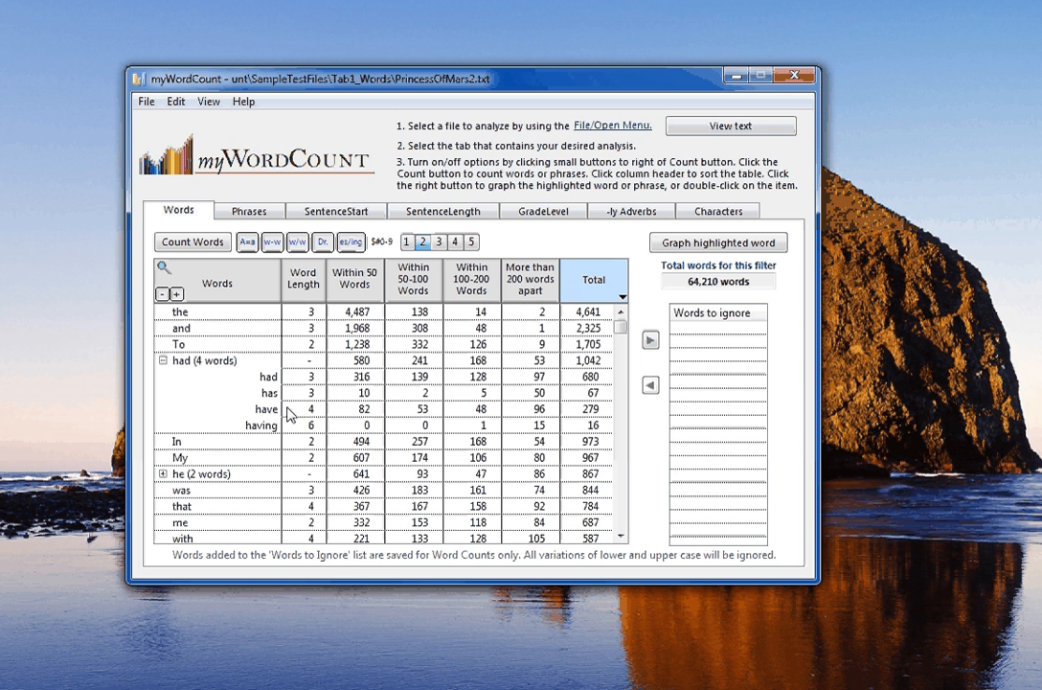
click(201, 365)
double_click(201, 364)
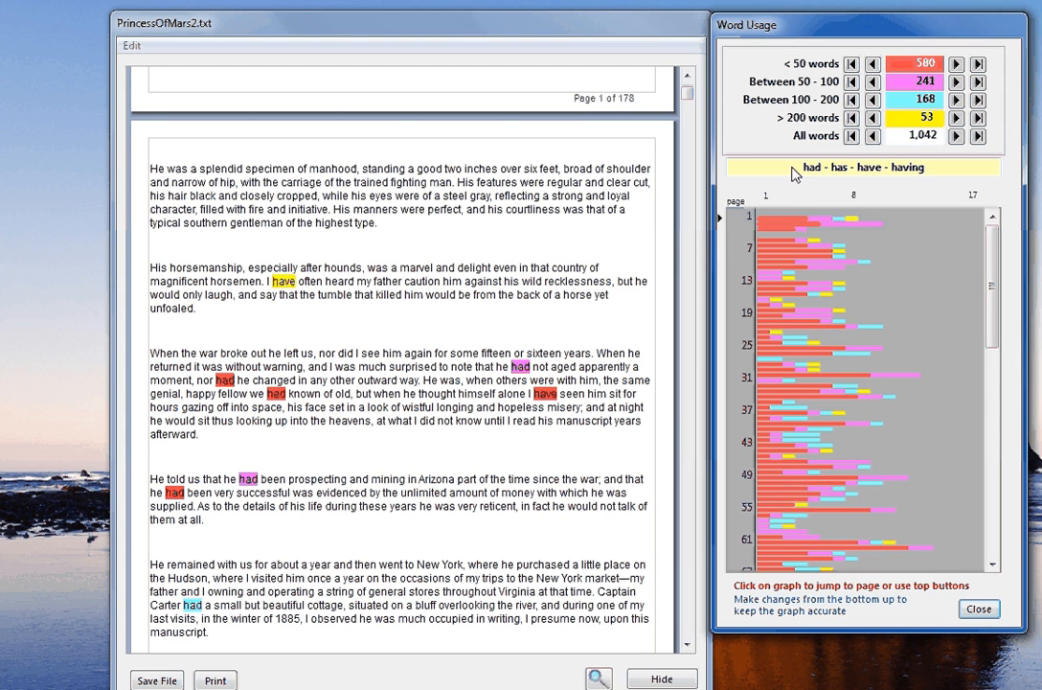
- Jump through had-group occurrences on pages 74, 82, 103 and 115, then close the graph
drag(994, 280, 793, 386)
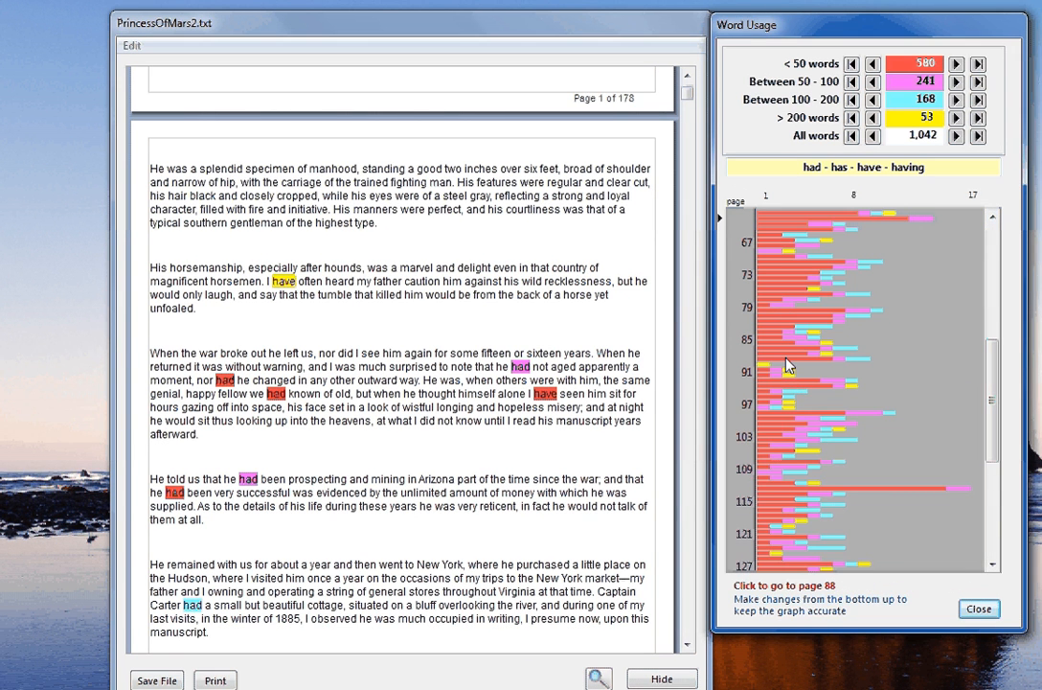
click(784, 364)
click(774, 331)
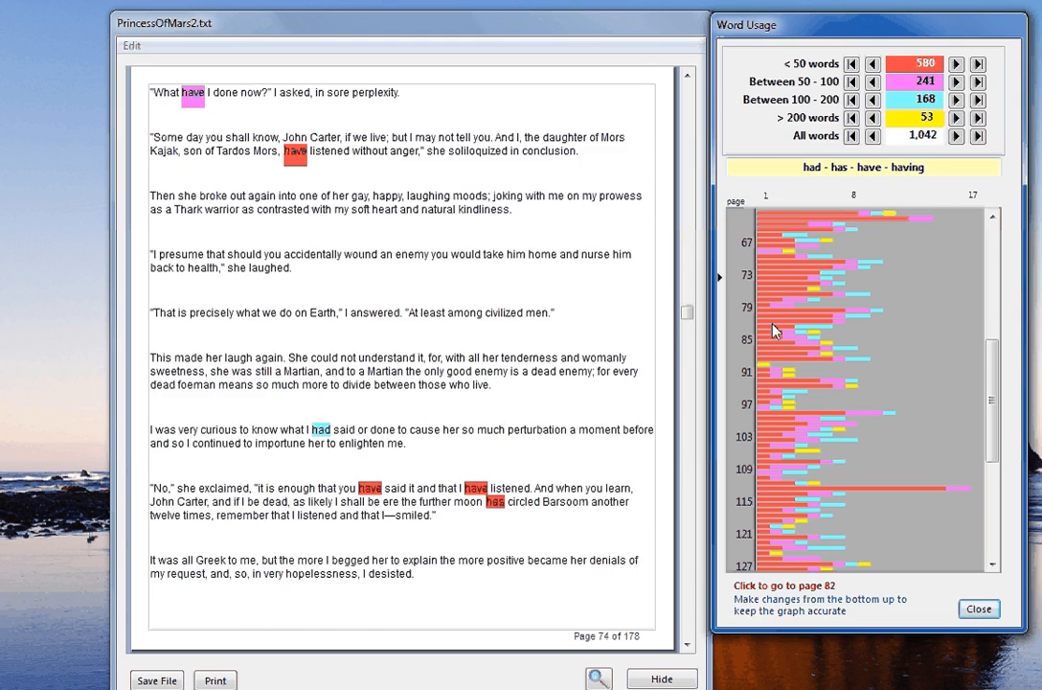
click(774, 328)
click(785, 445)
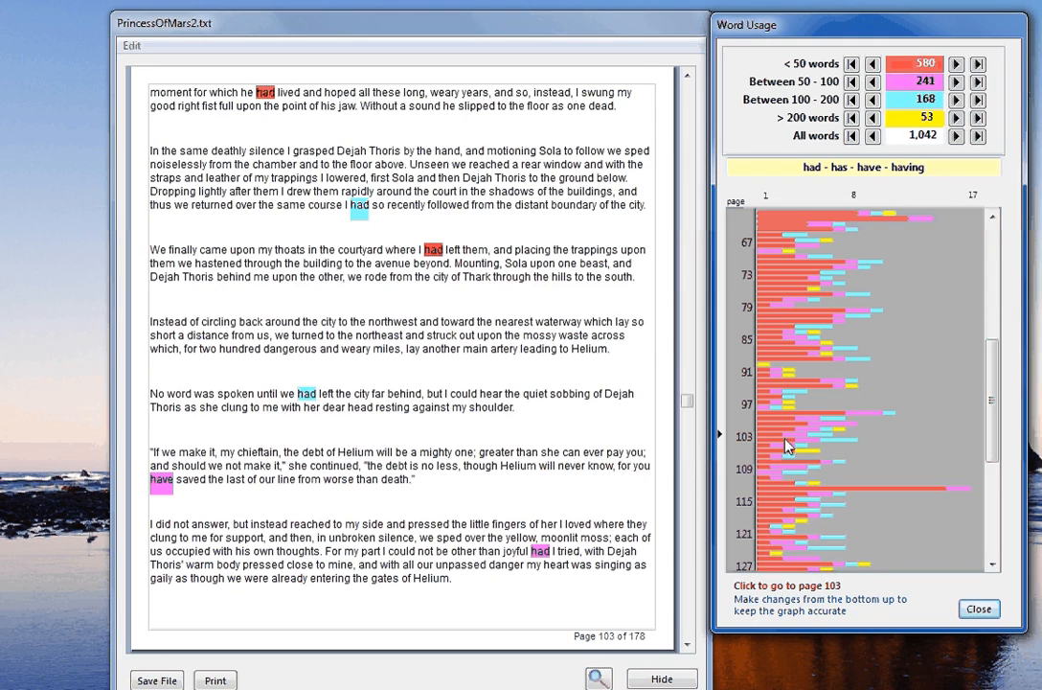
click(770, 500)
click(978, 609)
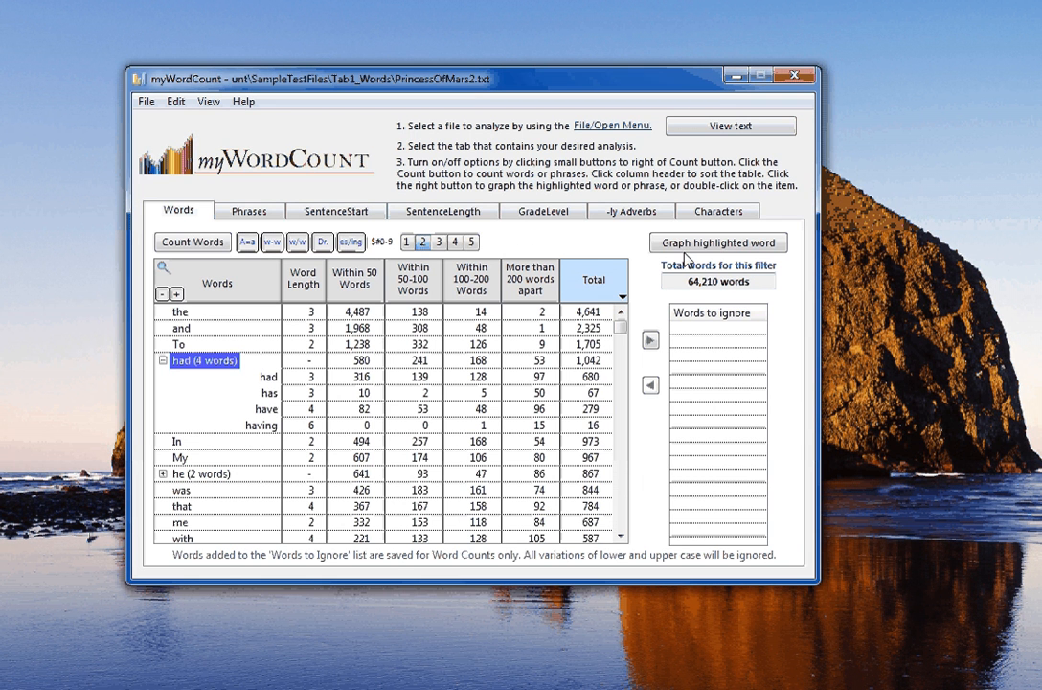
- Move the word 'In' from the word table into the Words to ignore list
mouse_move(695, 295)
click(203, 442)
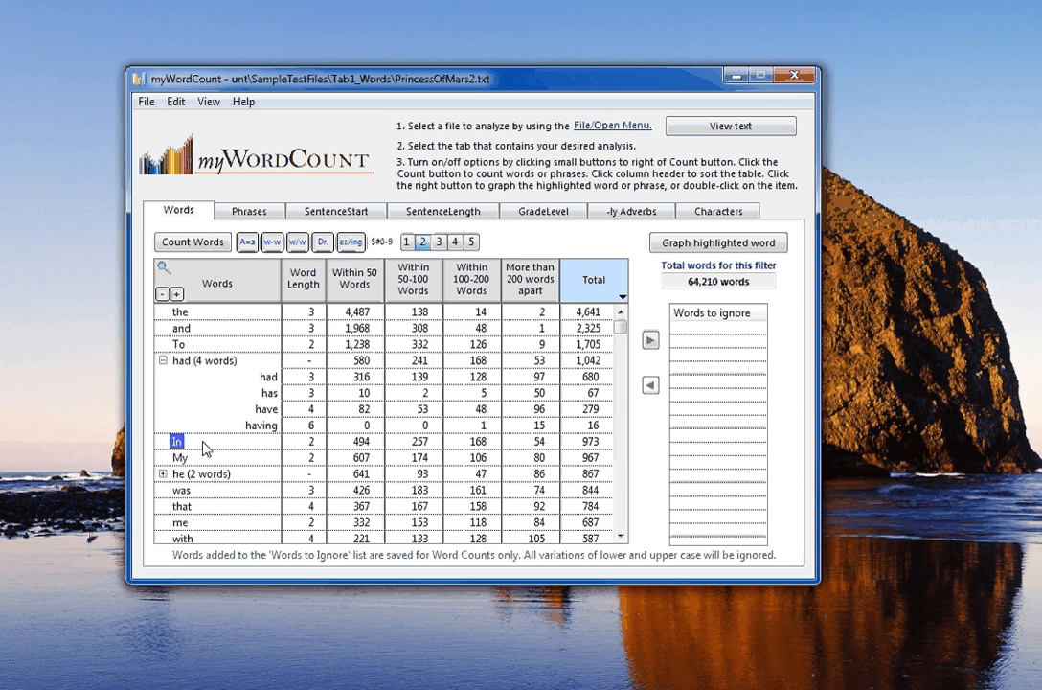
click(650, 341)
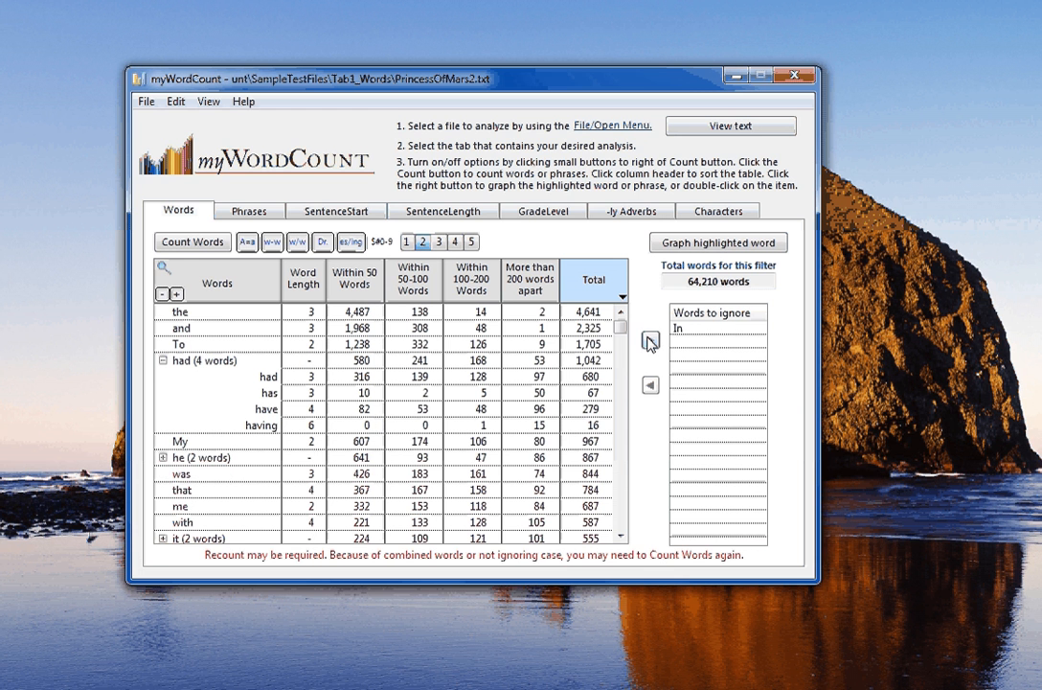